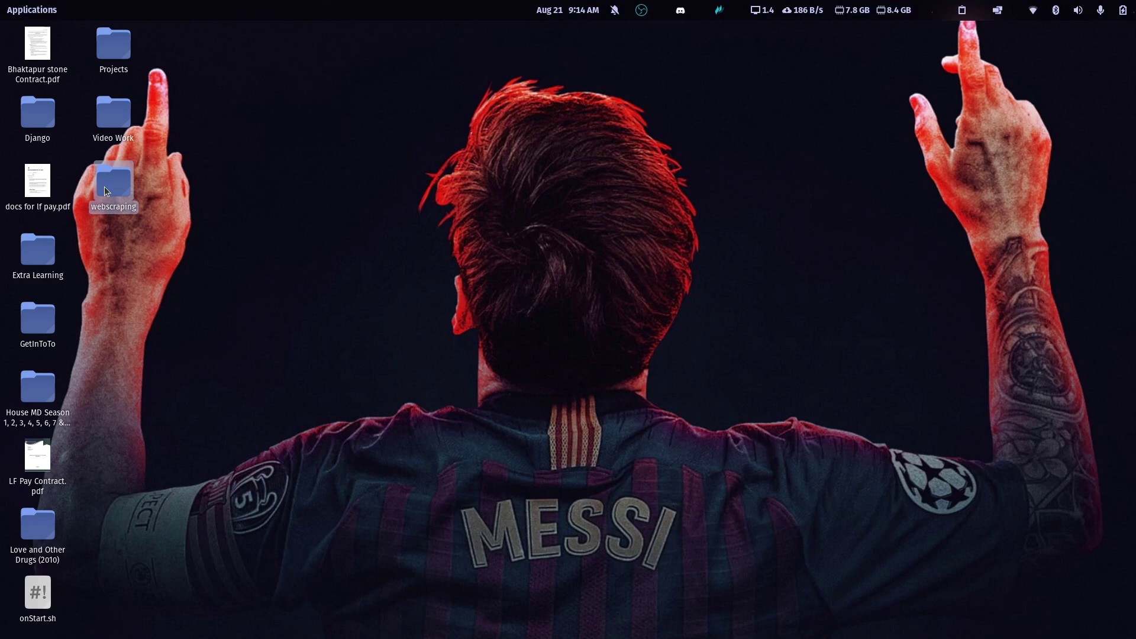
After backing out of Compress, open webscraping's Properties and highlight its 225.8 MB total size
{"action": "right_click", "coordinate": [101, 187]}
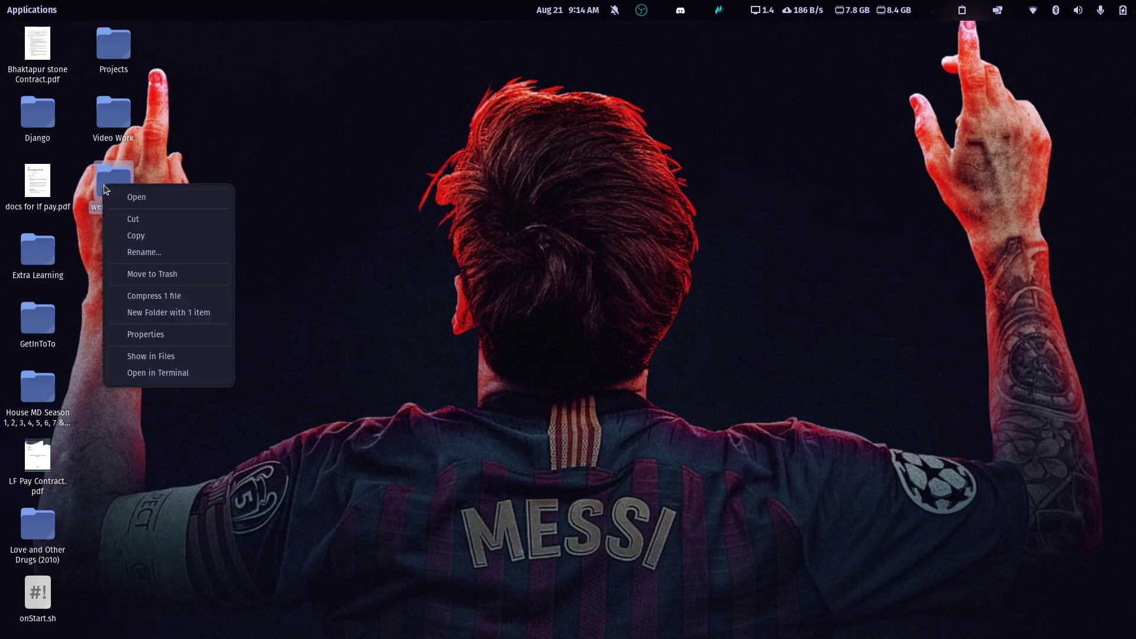
{"action": "left_click", "coordinate": [195, 298]}
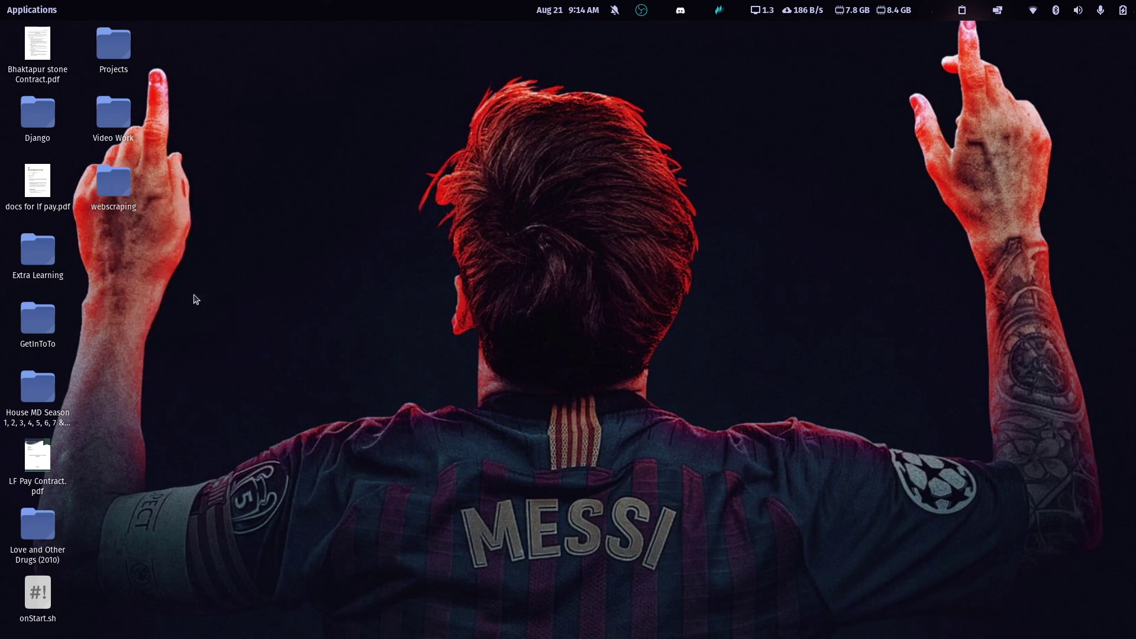
{"action": "left_click", "coordinate": [463, 269]}
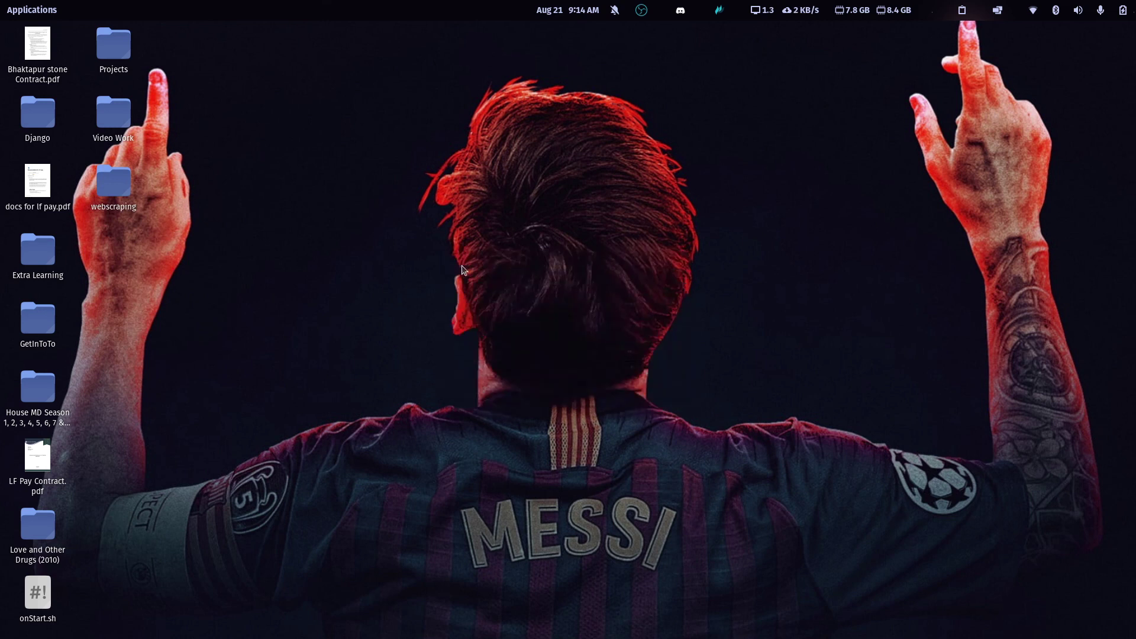
{"action": "right_click", "coordinate": [115, 205]}
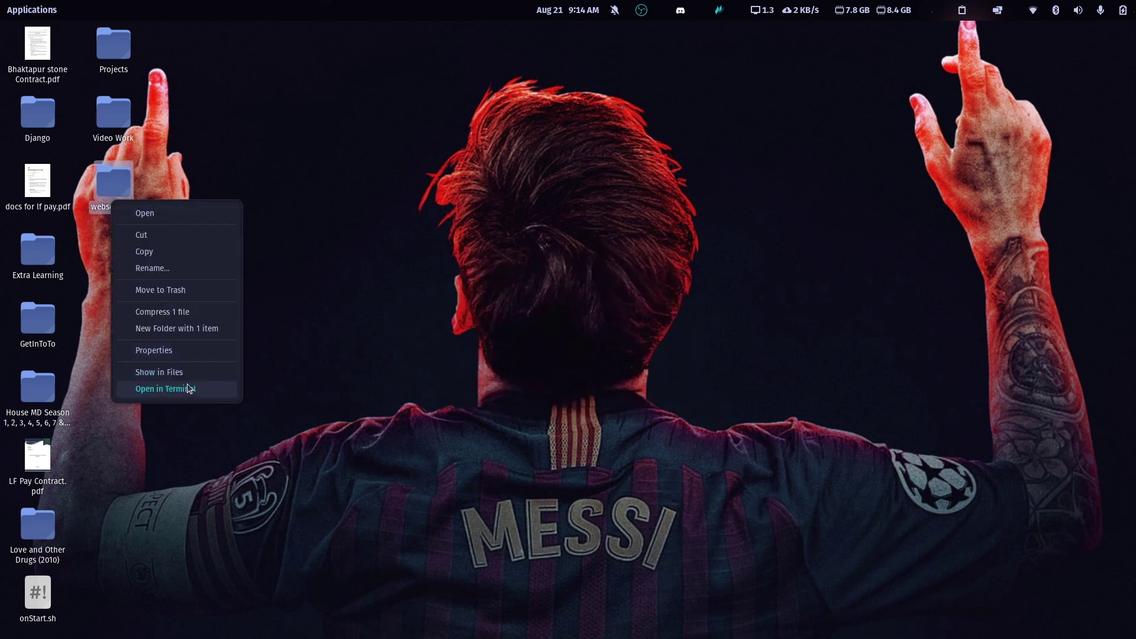
{"action": "left_click", "coordinate": [190, 351]}
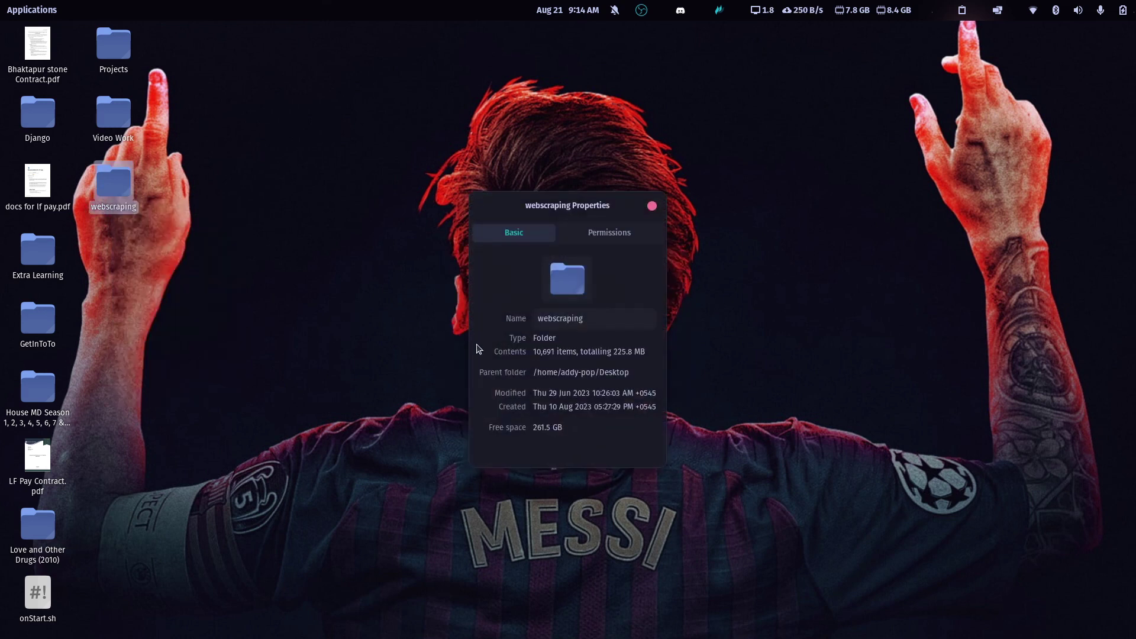
{"action": "left_click_drag", "start_coordinate": [614, 352], "coordinate": [647, 353]}
Close the folder's Properties and compress the webscraping folder into webscraping.zip
{"action": "left_click", "coordinate": [652, 207]}
{"action": "right_click", "coordinate": [114, 188]}
{"action": "left_click", "coordinate": [208, 300]}
{"action": "left_click", "coordinate": [655, 265]}
Open webscraping.zip's Properties and highlight its 160.6 MB size
{"action": "right_click", "coordinate": [115, 258]}
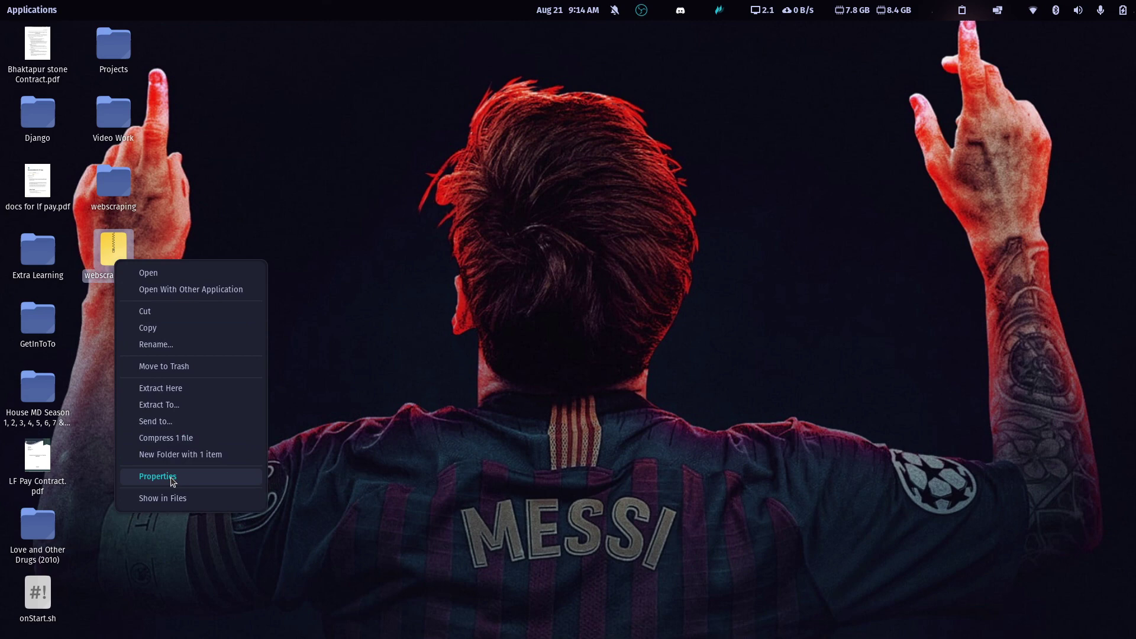
{"action": "left_click", "coordinate": [160, 474]}
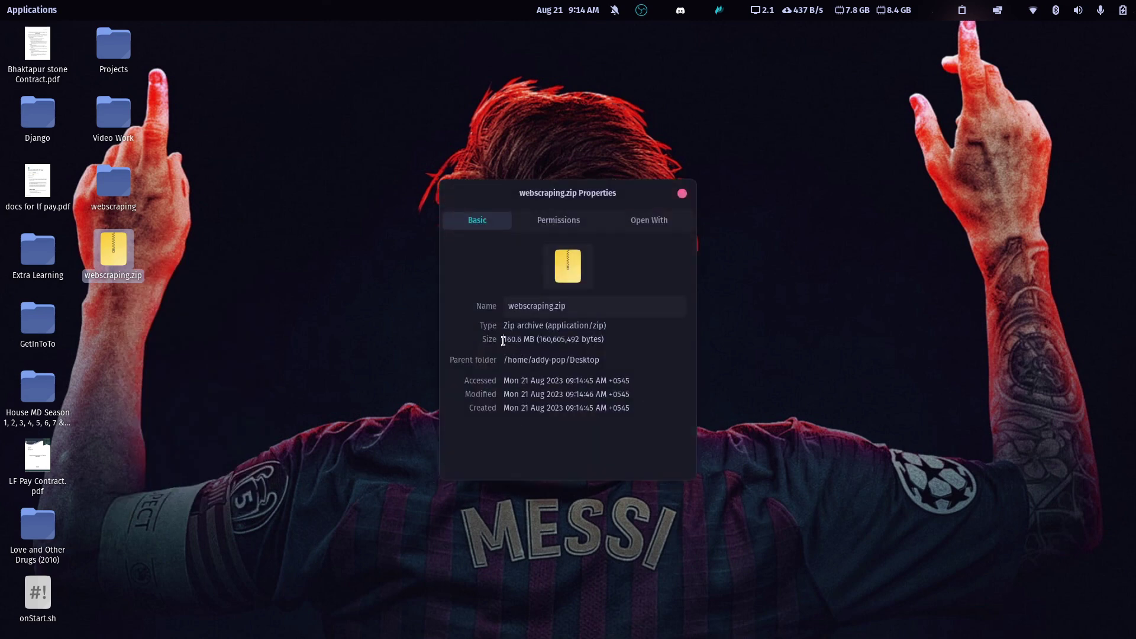
{"action": "left_click_drag", "start_coordinate": [504, 340], "coordinate": [526, 342]}
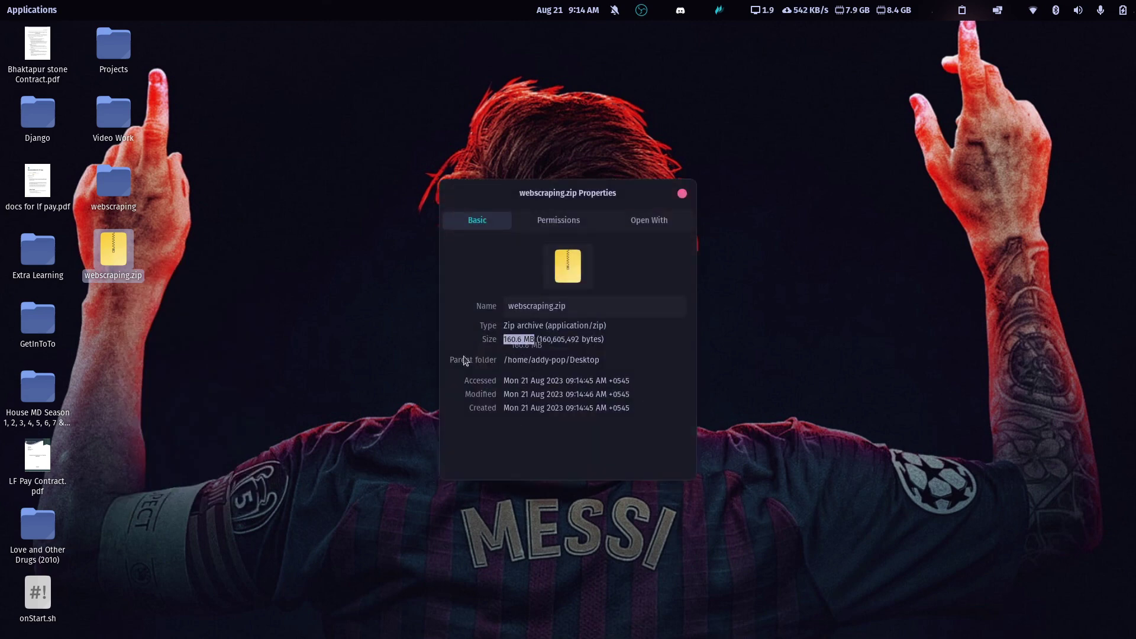